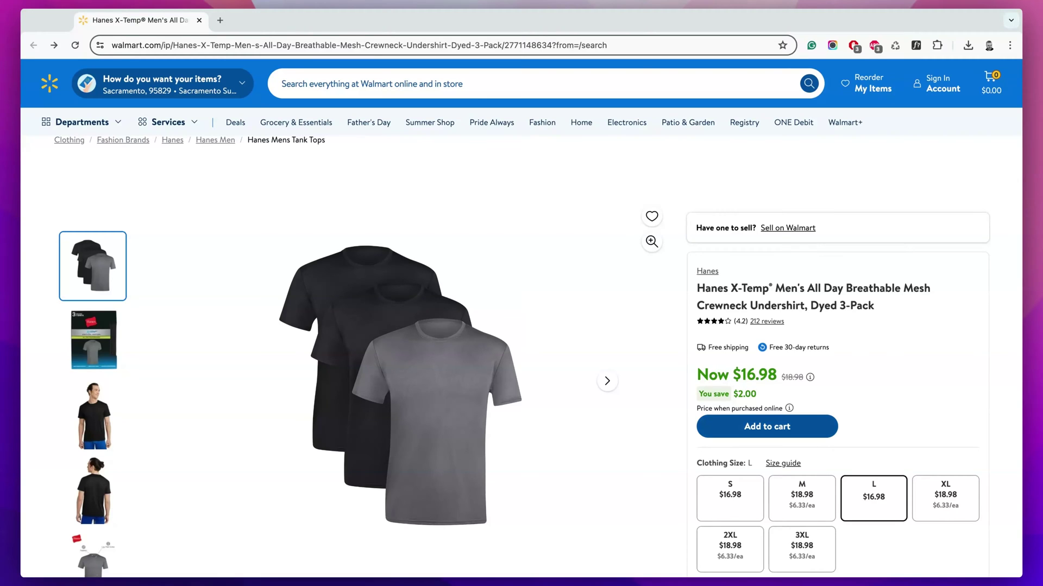
scroll(521, 326, "down", 3)
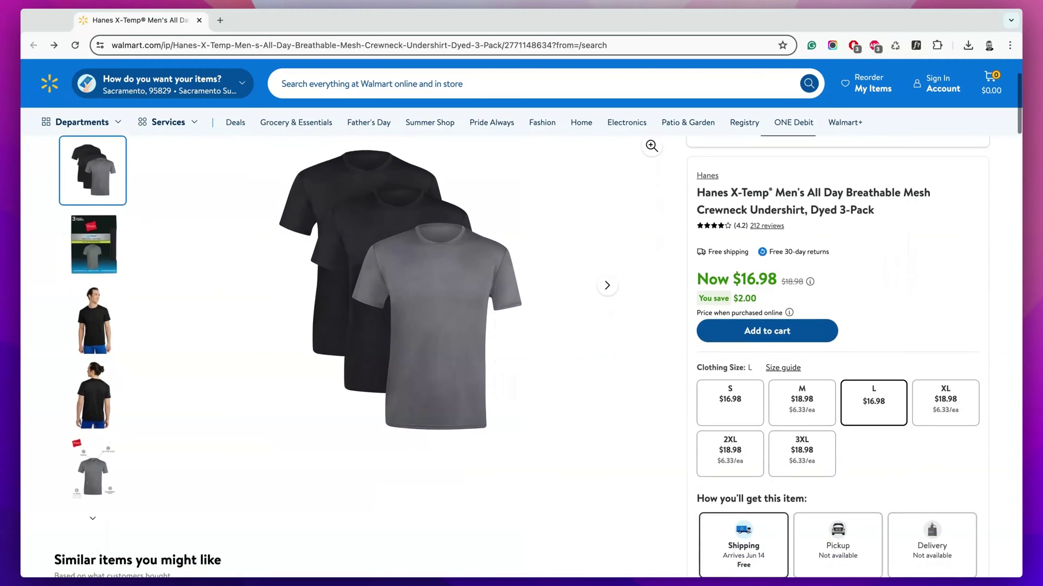
scroll(522, 327, "down", 3)
scroll(521, 326, "down", 3)
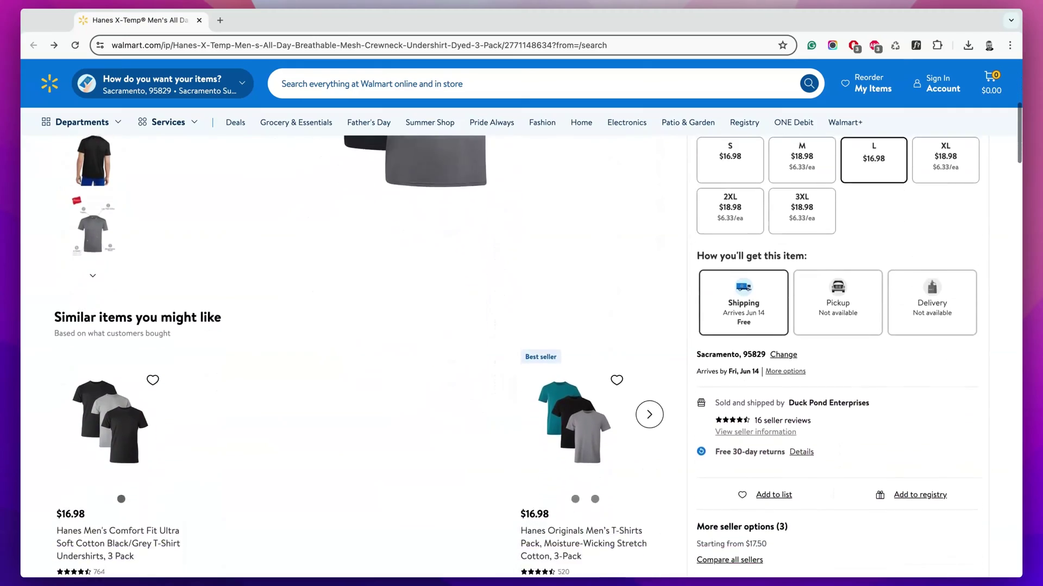
Compare other sellers' prices, then add the Hanes X-Temp size L 3-pack to the cart ($16.98).
left_click(730, 347)
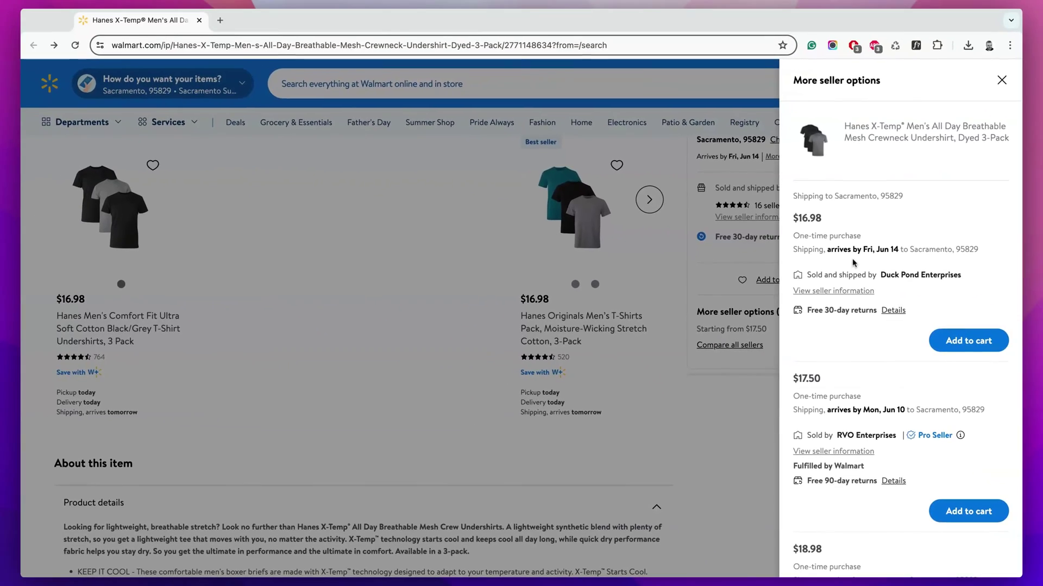
scroll(864, 260, "down", 3)
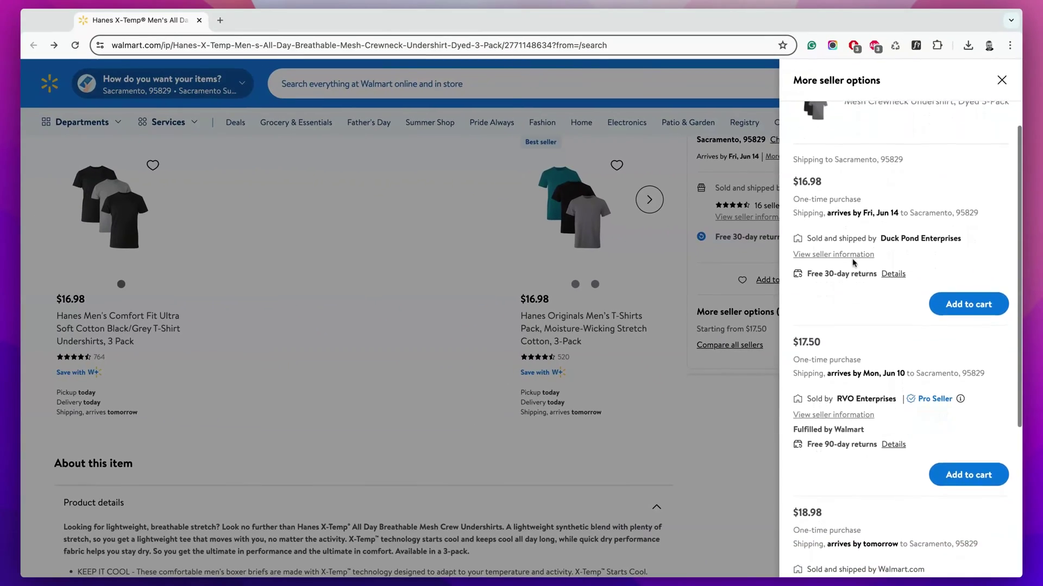
scroll(853, 263, "down", 2)
scroll(853, 262, "down", 2)
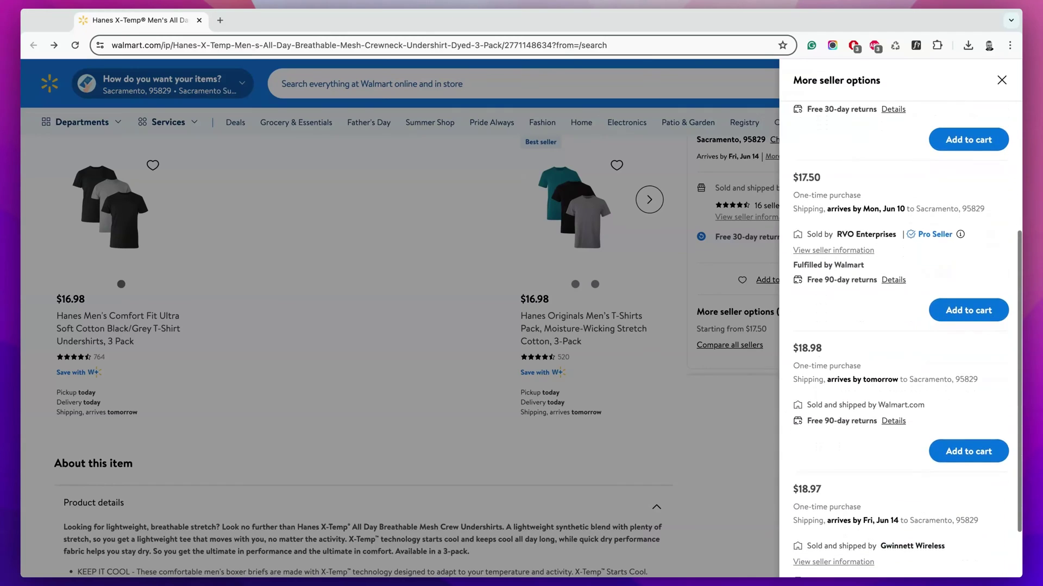
scroll(860, 291, "down", 1)
scroll(859, 291, "up", 3)
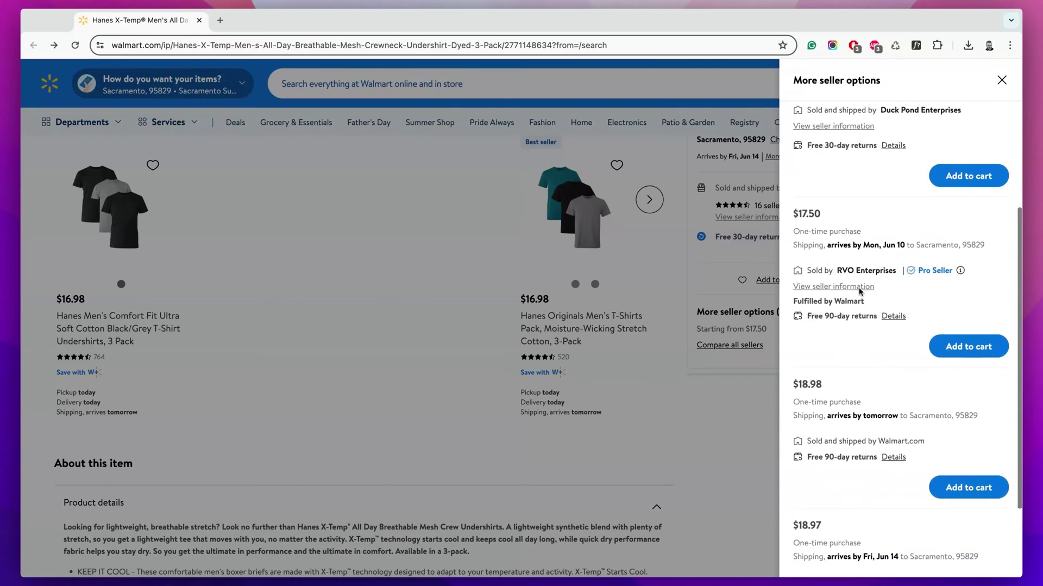
scroll(859, 293, "up", 2)
scroll(860, 293, "up", 3)
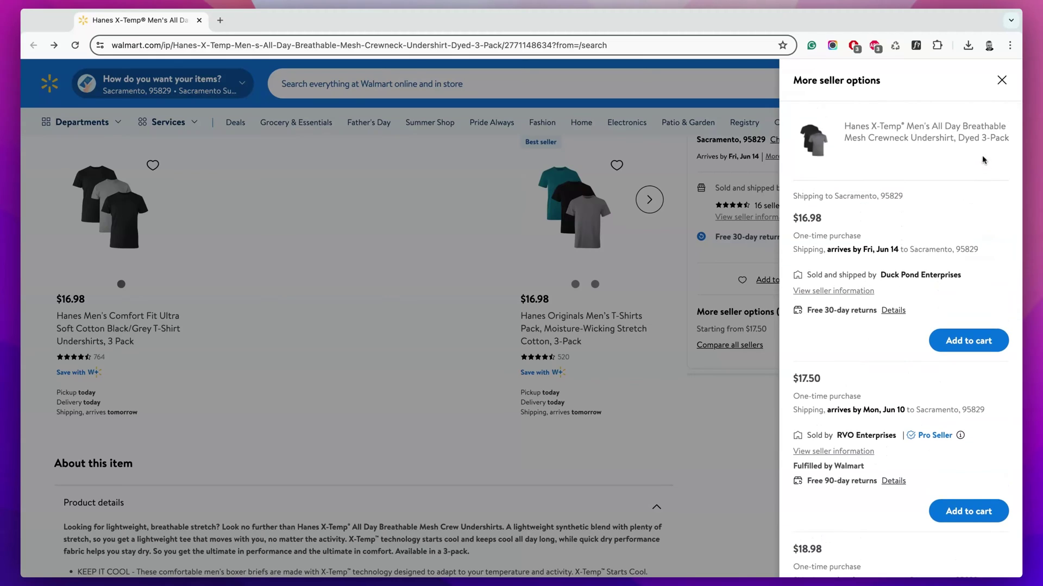
left_click(1001, 81)
scroll(904, 182, "up", 5)
scroll(903, 183, "up", 3)
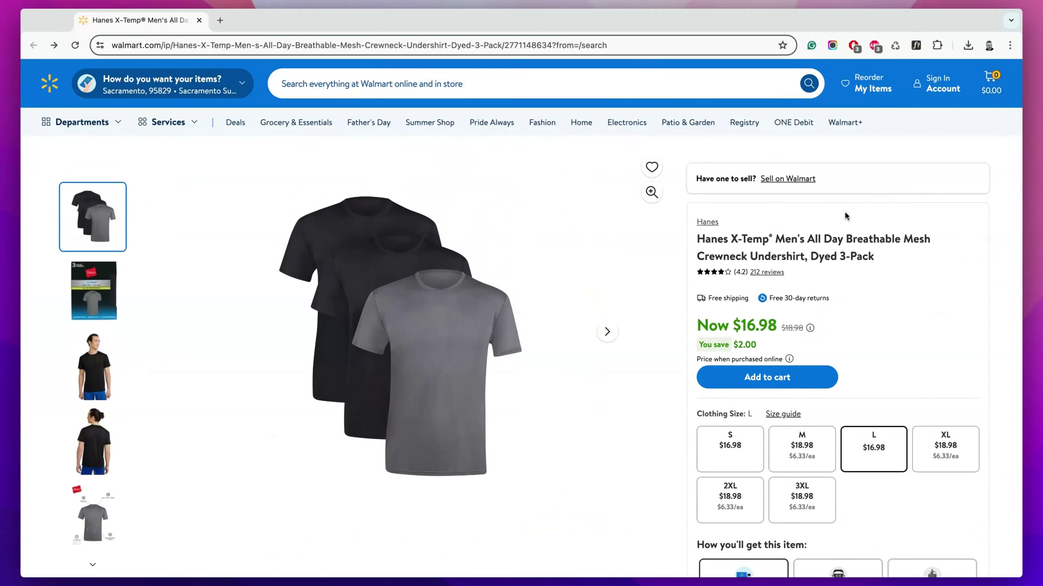
left_click(746, 380)
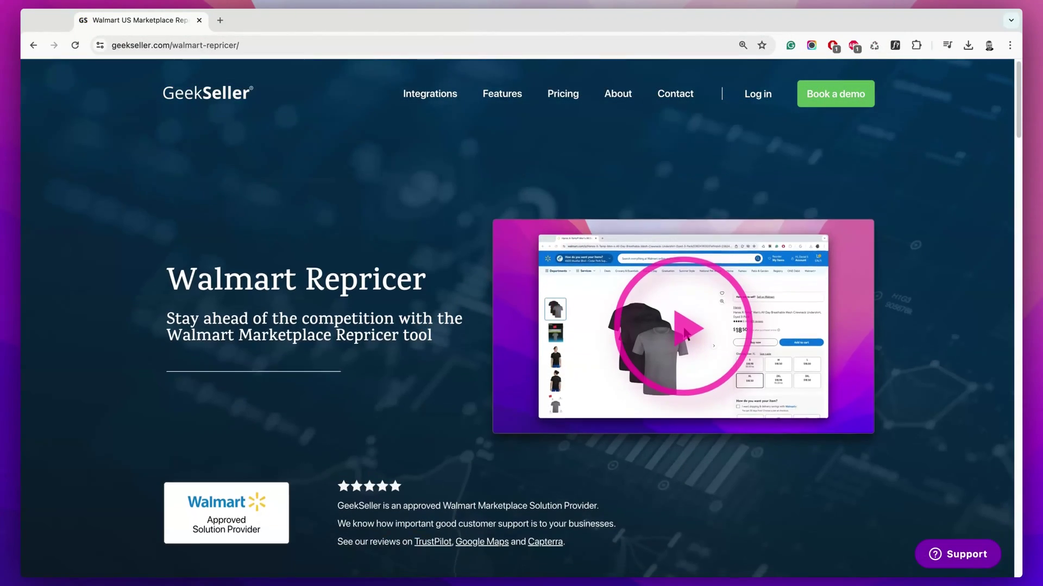
scroll(522, 325, "down", 5)
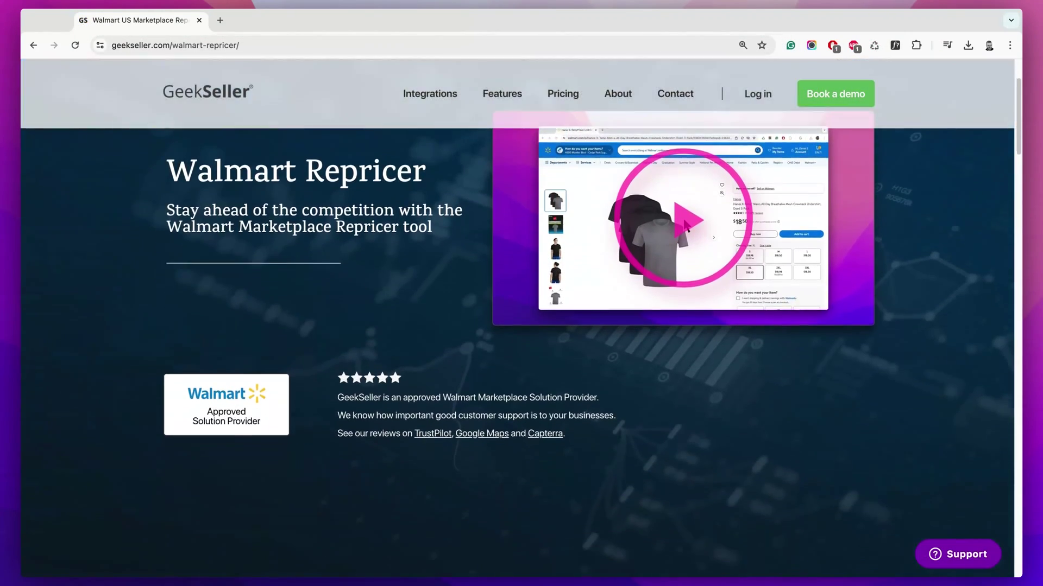
scroll(522, 327, "down", 5)
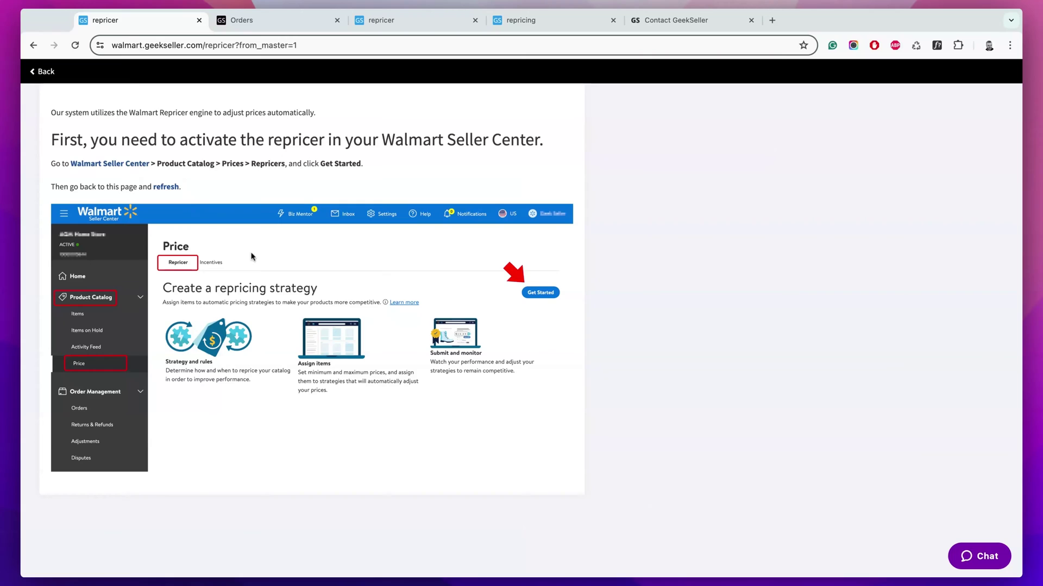
Open Tools > Walmart US Repricer and view the five T-Shirt rows with min/max prices.
left_click(295, 29)
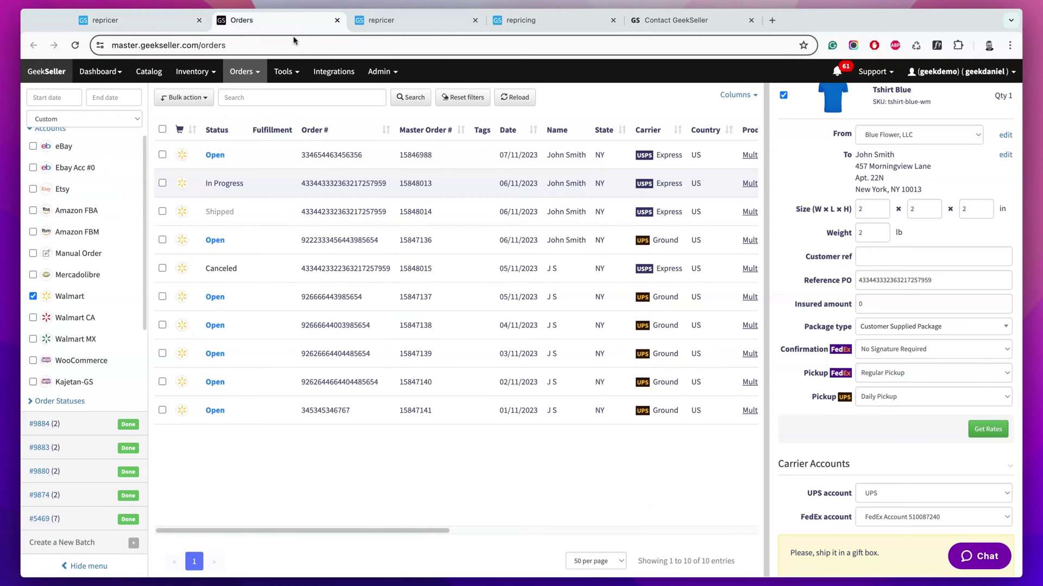
left_click(286, 72)
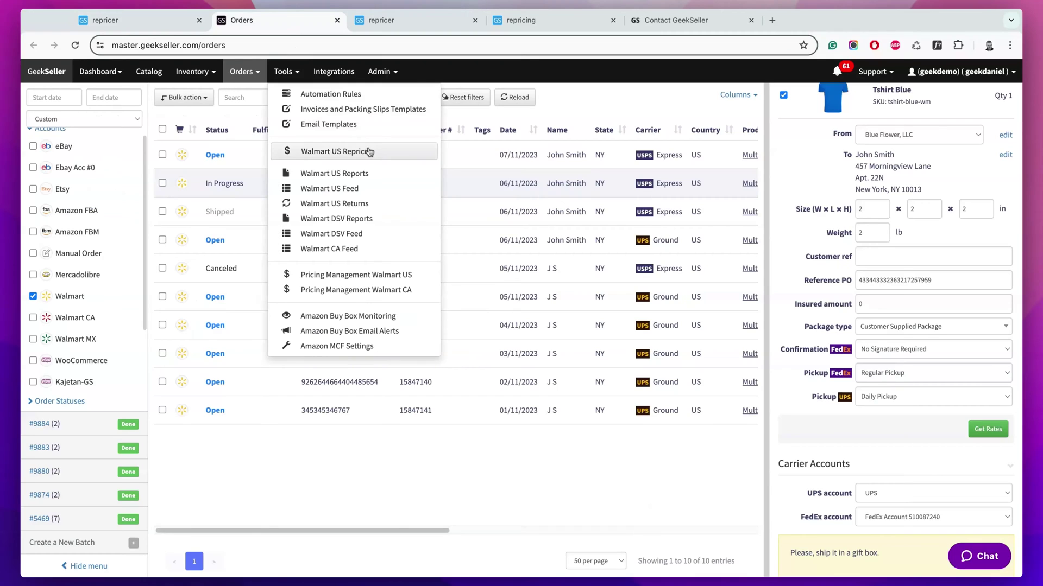
left_click(382, 19)
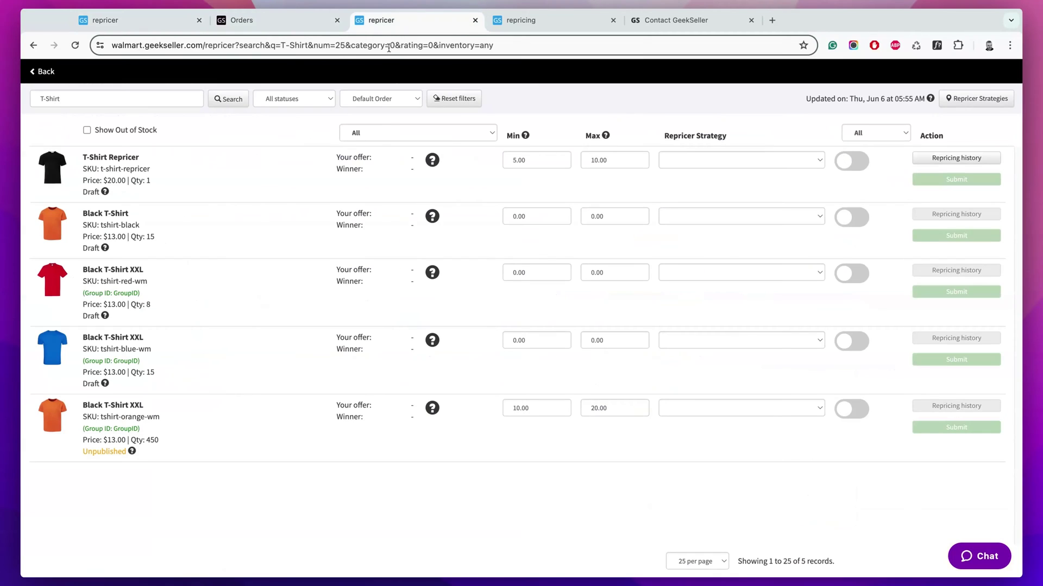
left_click(408, 135)
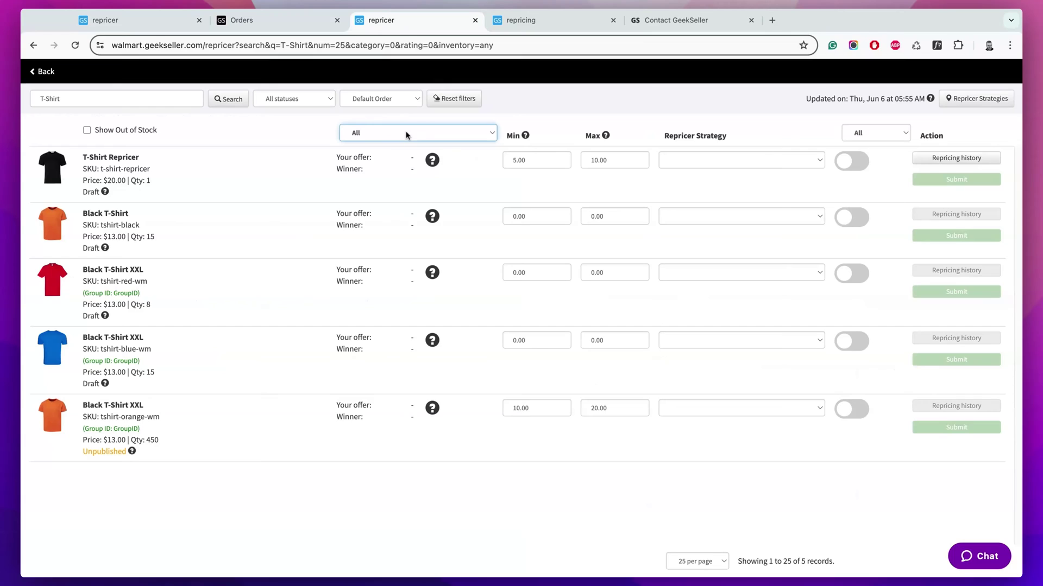
left_click(685, 162)
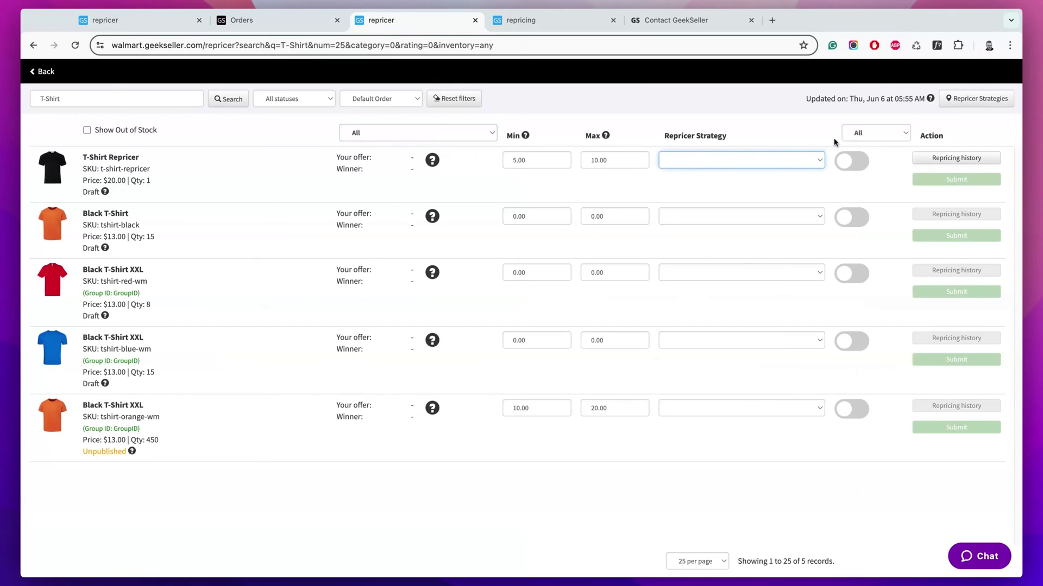
left_click(852, 135)
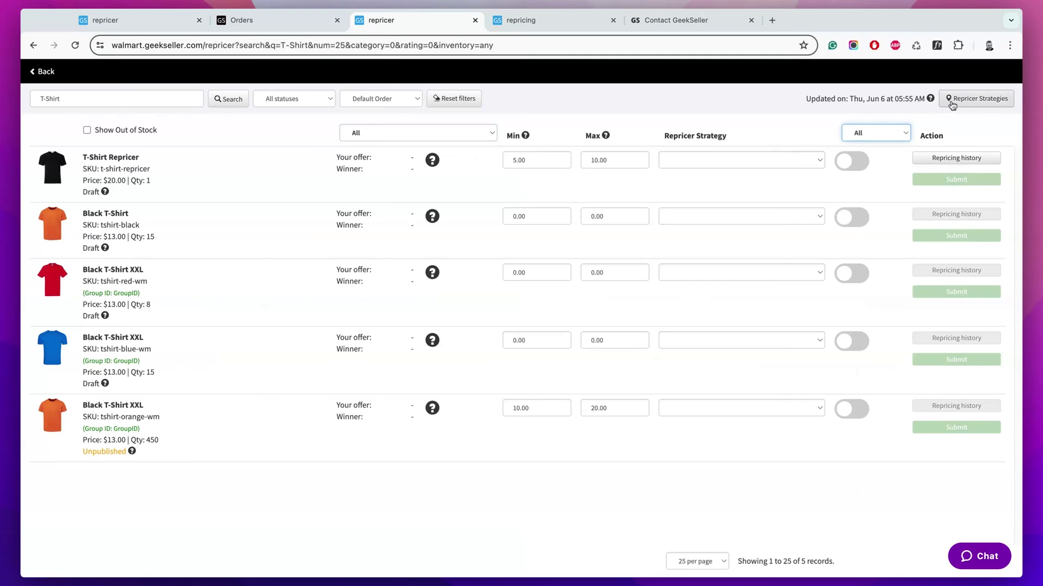
Start a new External Price strategy, try Competitive Price, and settle on Buy Box Price.
left_click(977, 98)
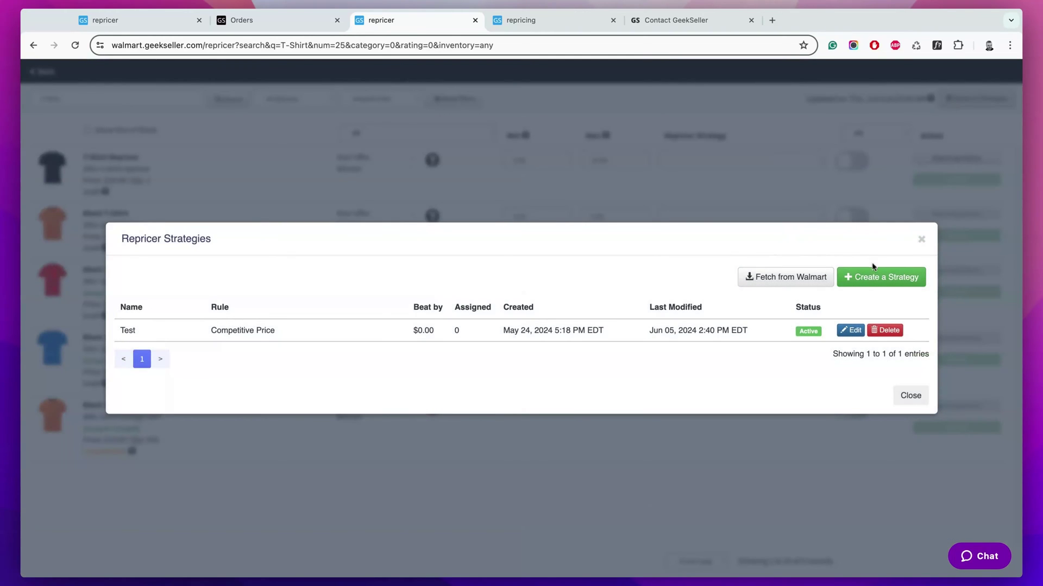
left_click(881, 278)
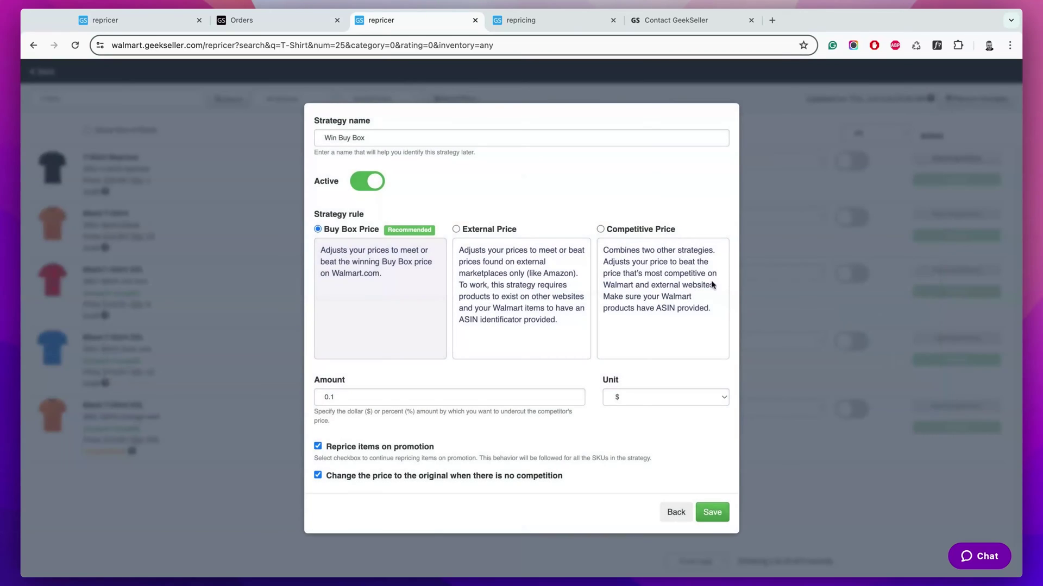
left_click(583, 290)
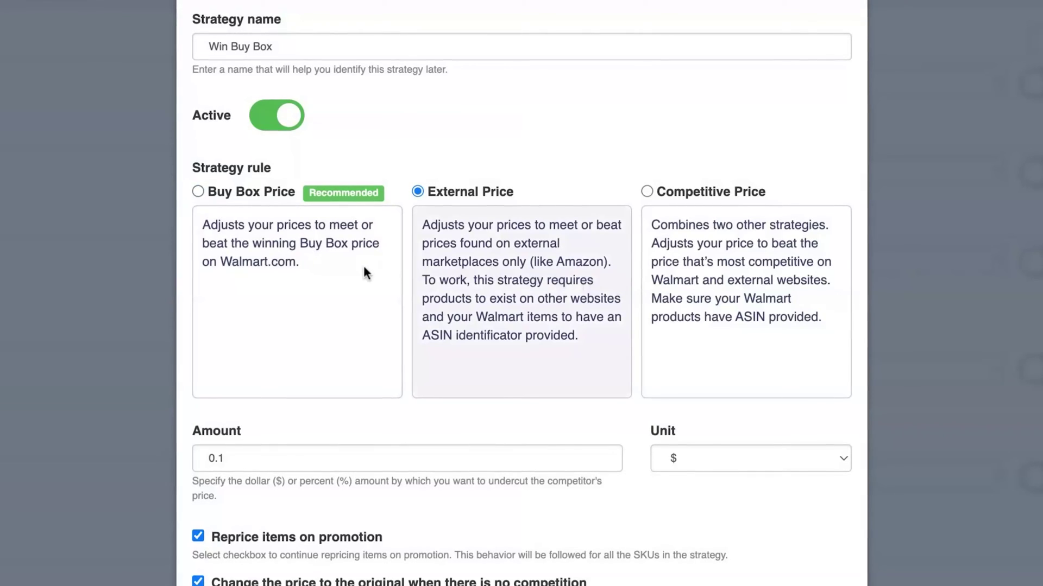
left_click(344, 279)
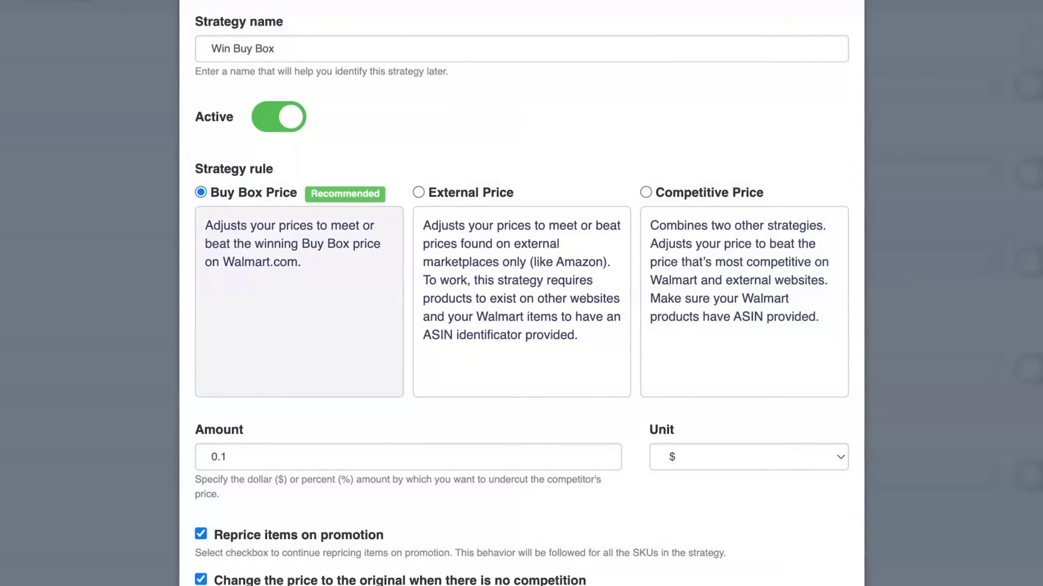
left_click(780, 326)
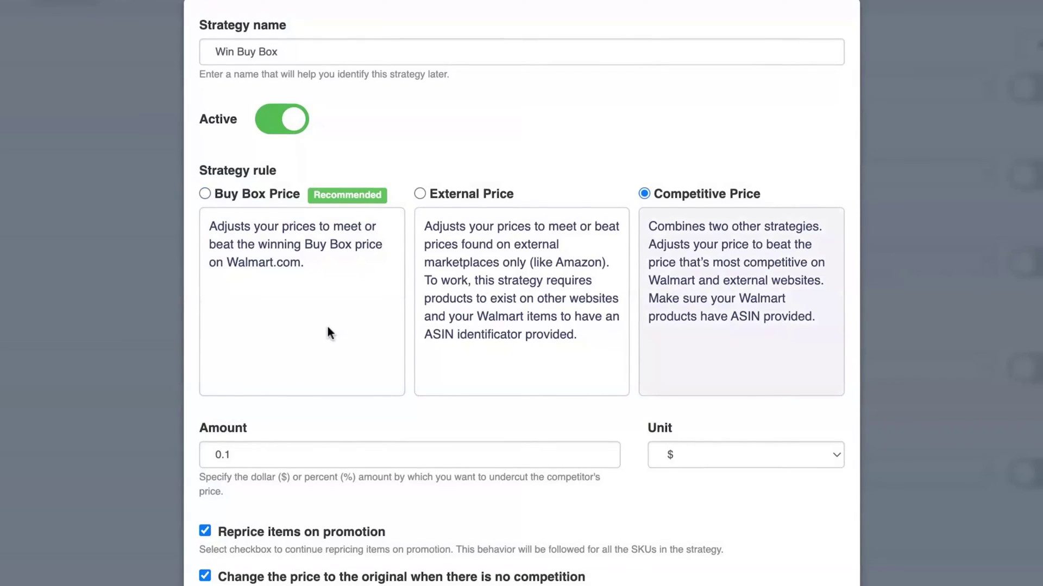
left_click(327, 323)
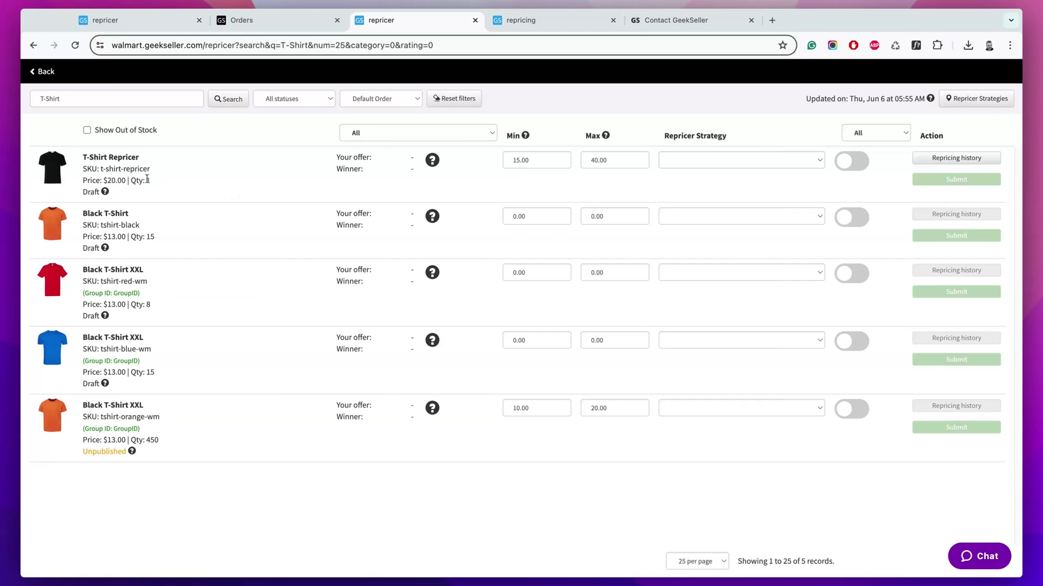
Note the t-shirt's 15.00–40.00 range and start a new strategy named Win Buy Box.
left_click(527, 161)
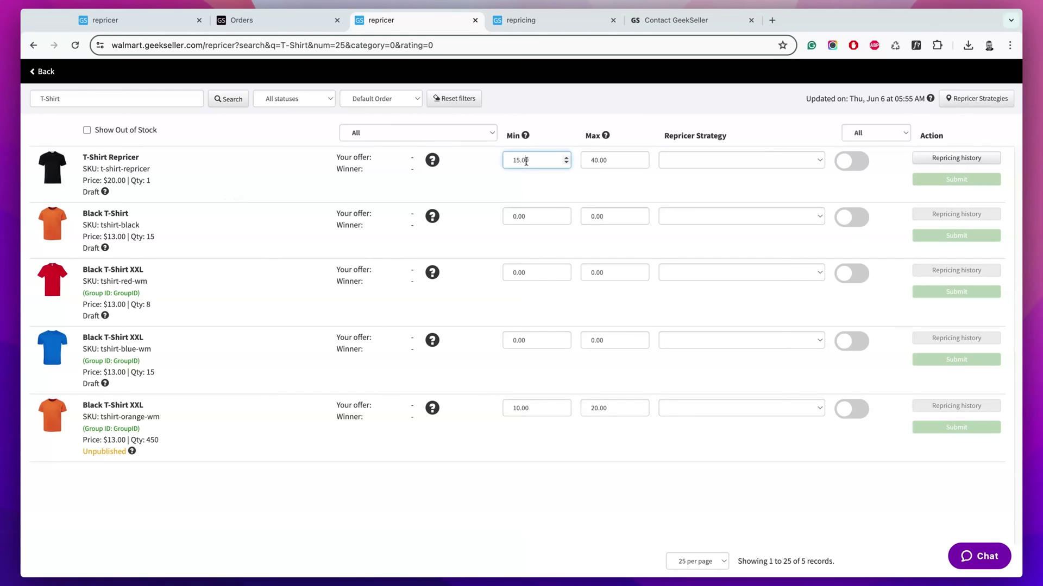
left_click(609, 162)
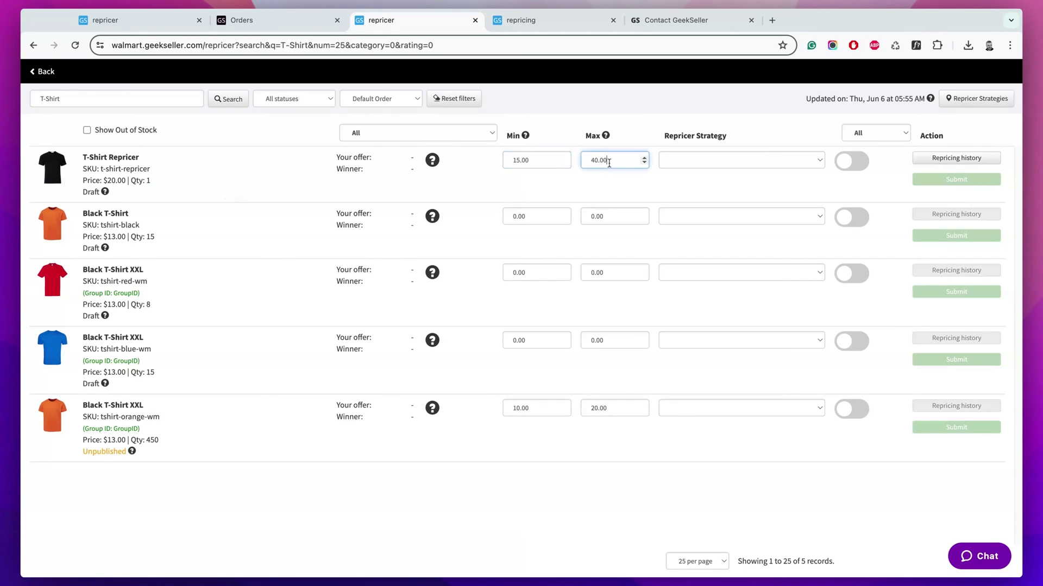
left_click(975, 98)
left_click(880, 277)
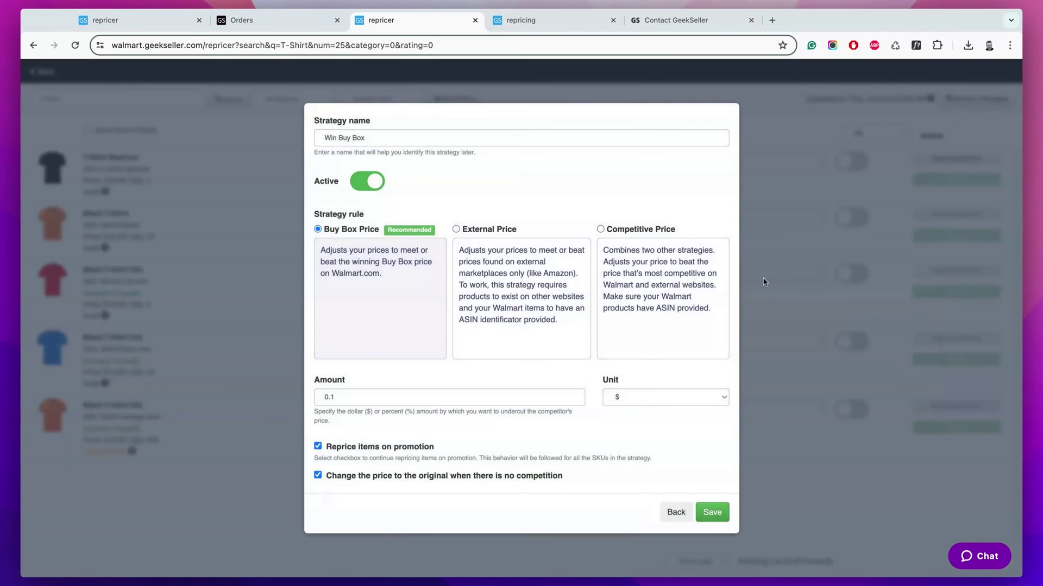
left_click(534, 139)
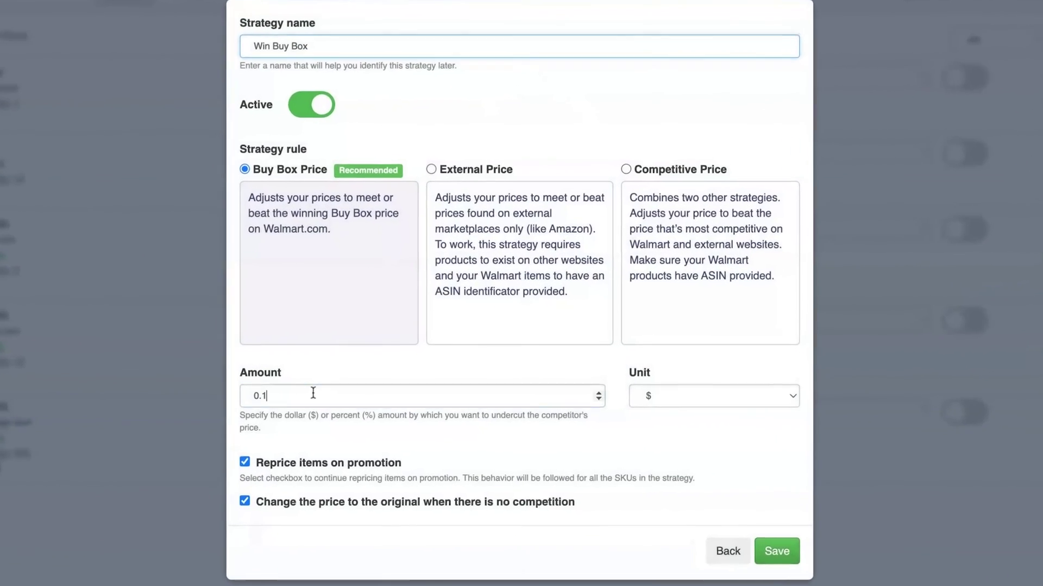
Set the undercut to 2 percent and save the Win Buy Box strategy.
double_click(374, 396)
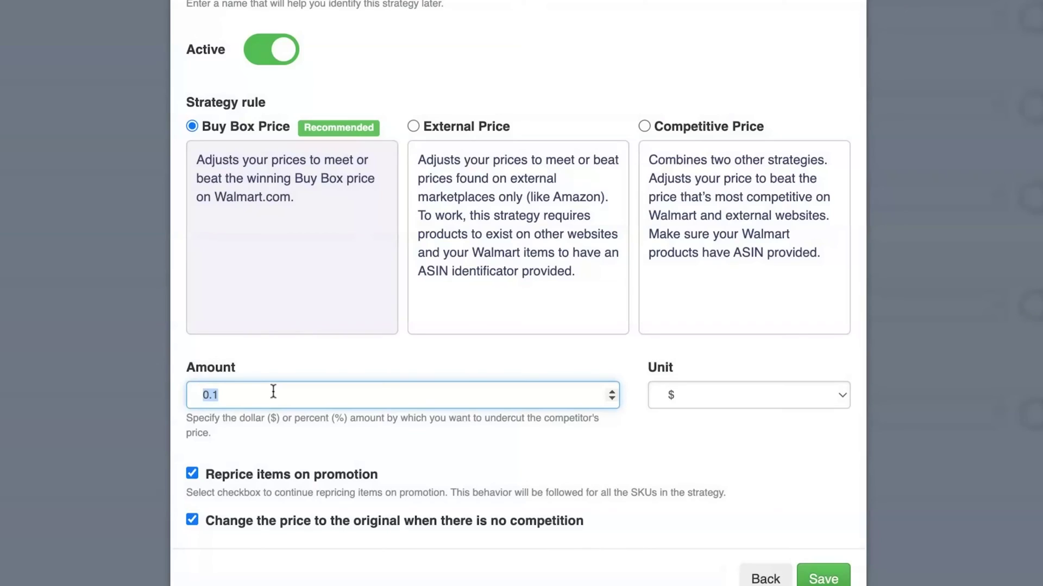
type("1")
left_click(751, 403)
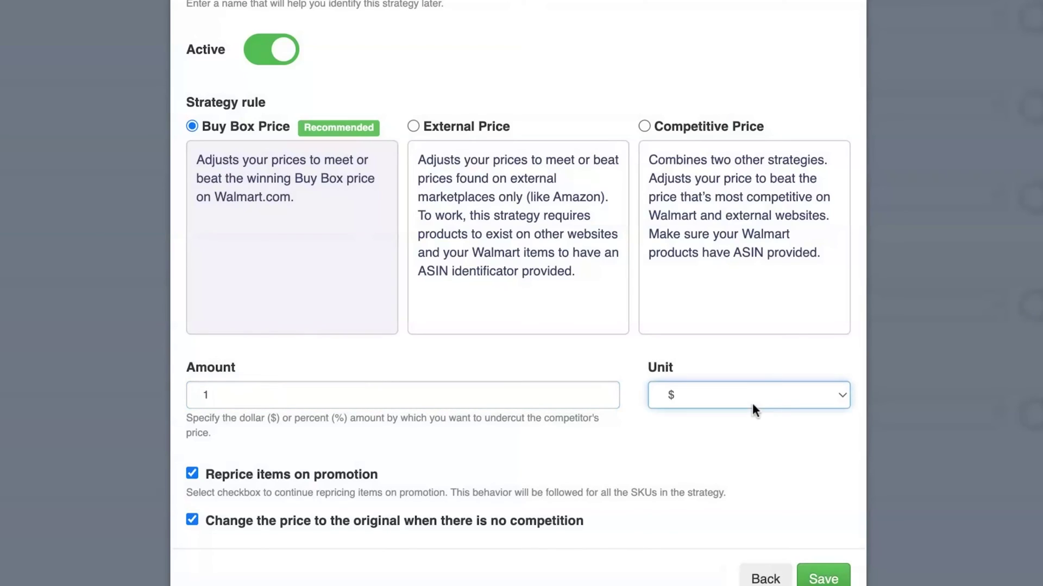
left_click(749, 384)
left_click(264, 395)
type("2")
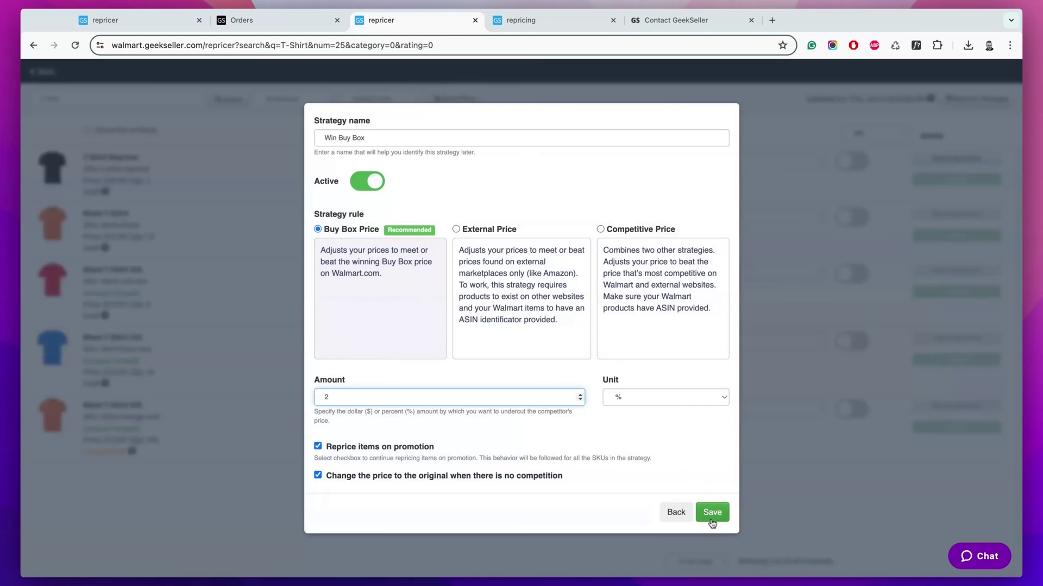
left_click(712, 512)
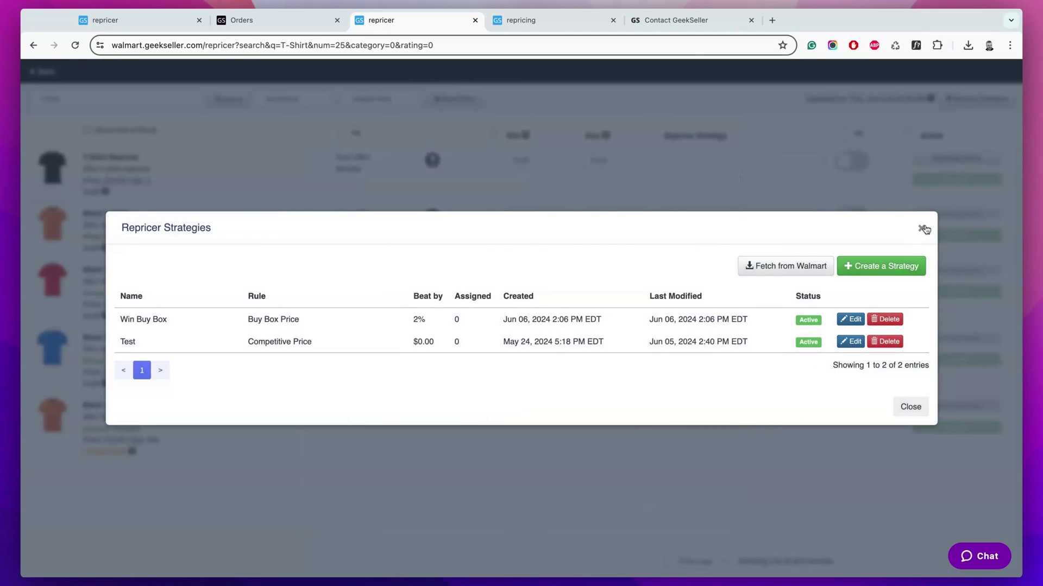
Assign Win Buy Box (2%) to the $15–$40 T-Shirt Repricer and enable its repricing.
left_click(925, 230)
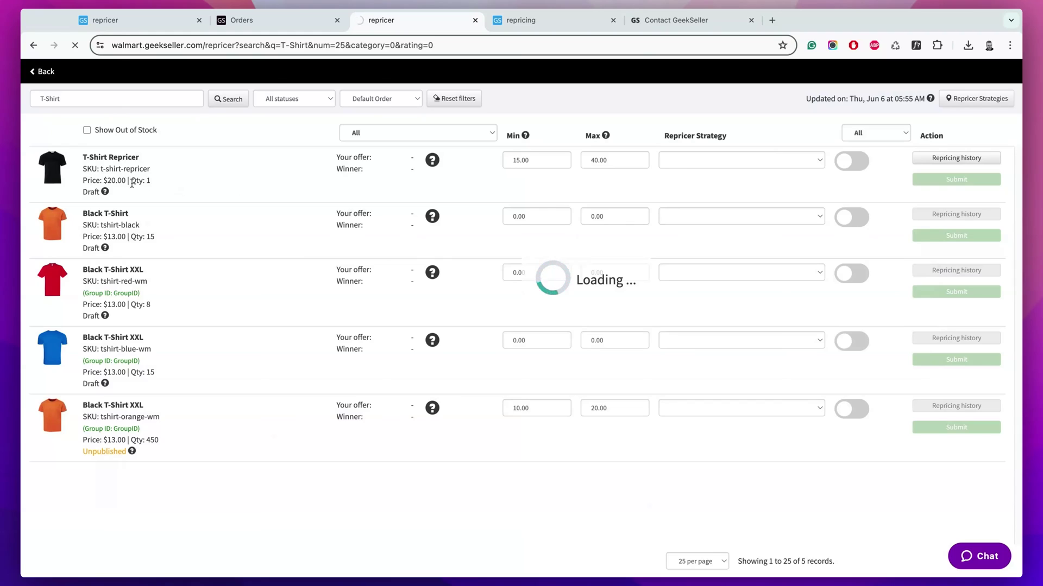
left_click(533, 159)
left_click(617, 161)
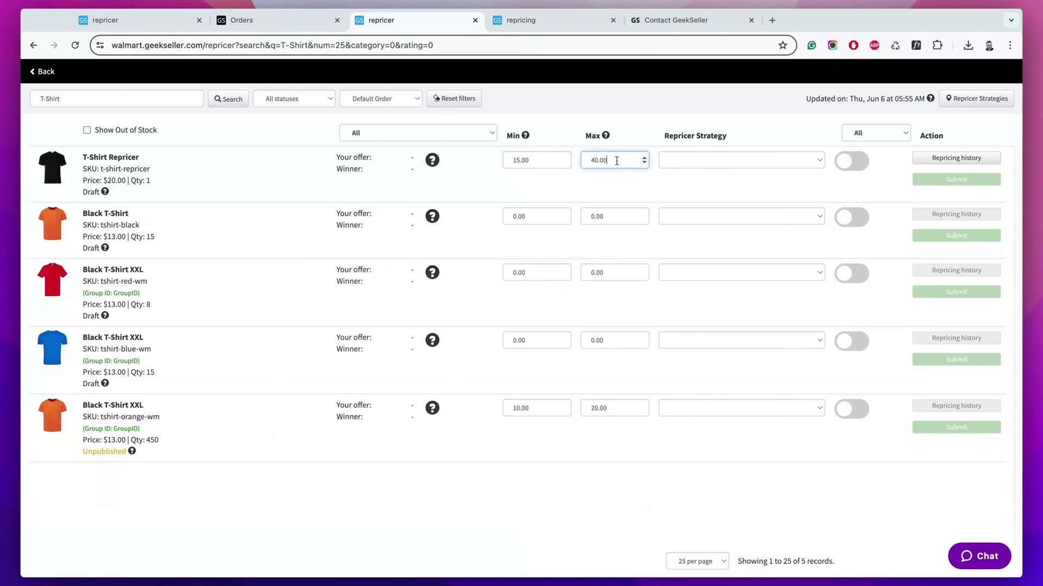
left_click(717, 160)
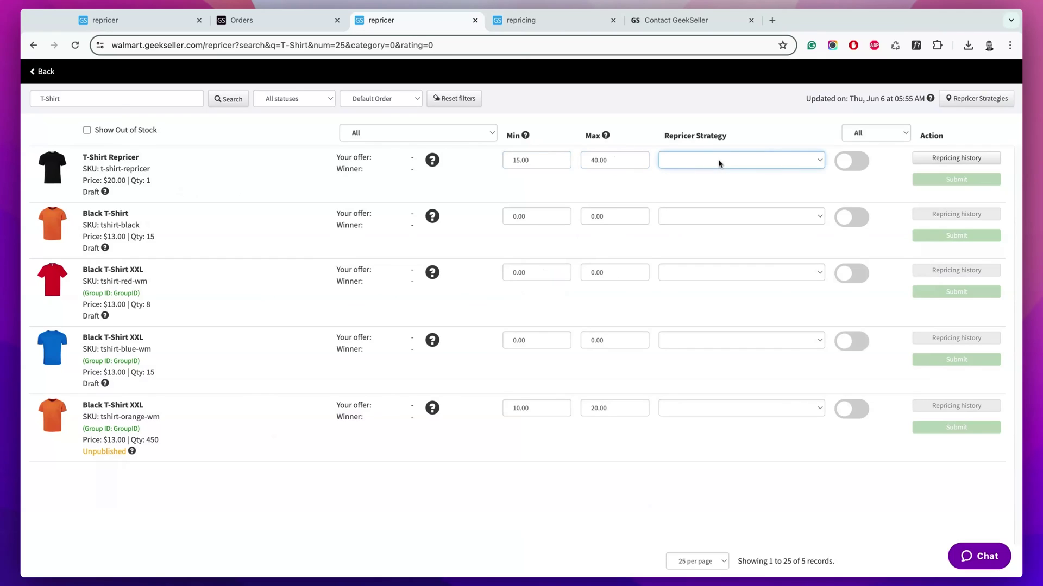
left_click(717, 161)
left_click(852, 161)
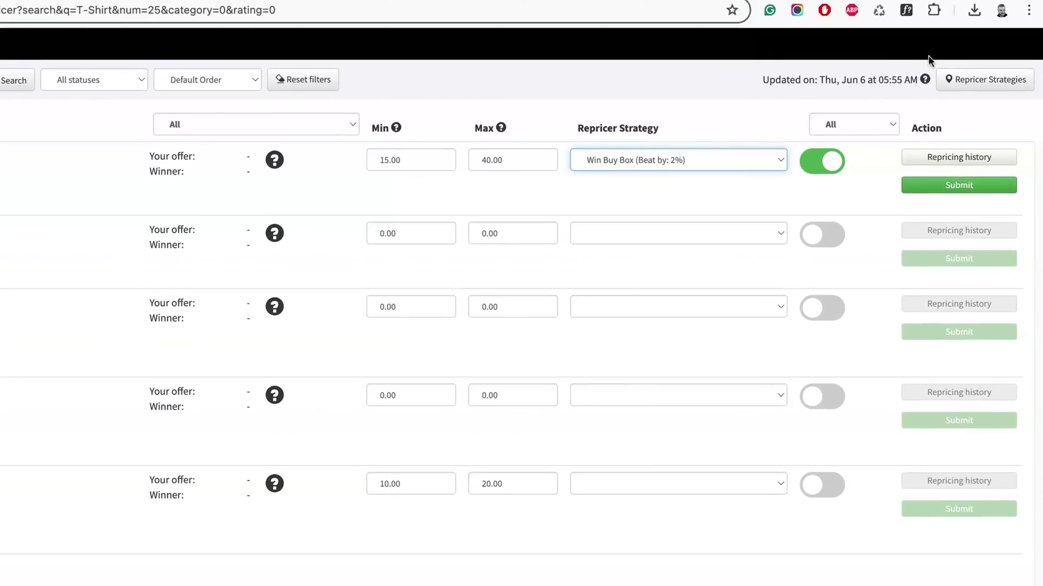
left_click(963, 160)
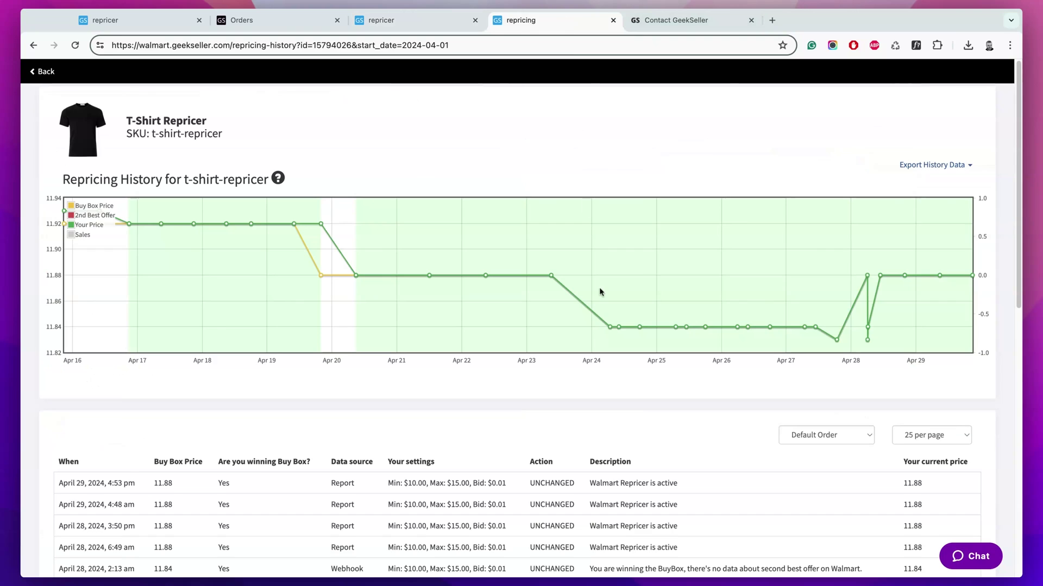
scroll(600, 292, "down", 3)
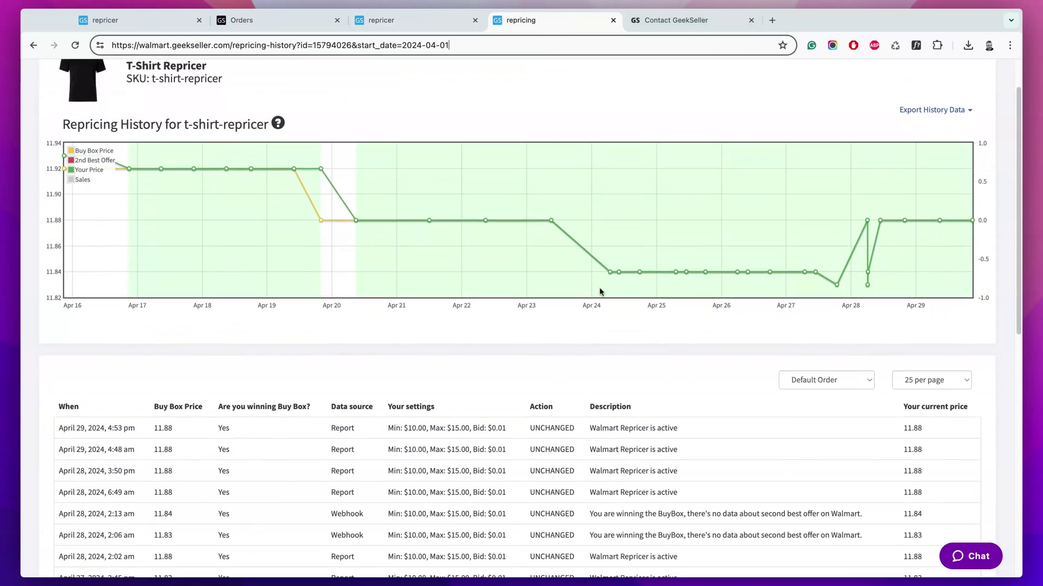
scroll(600, 292, "down", 3)
scroll(522, 326, "up", 6)
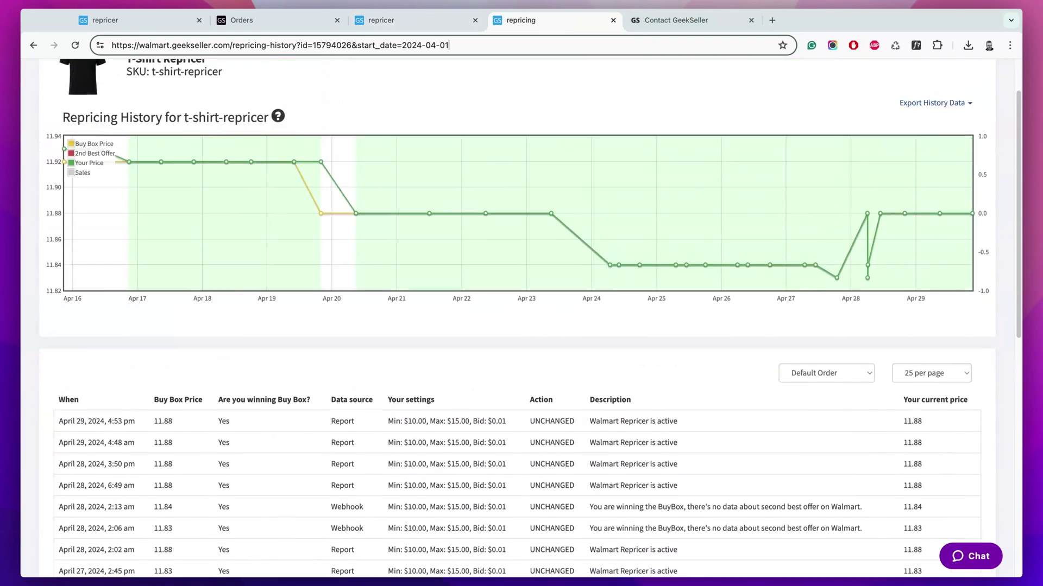
Switch from the t-shirt's repricing history to the Contact GeekSeller support page.
left_click(686, 20)
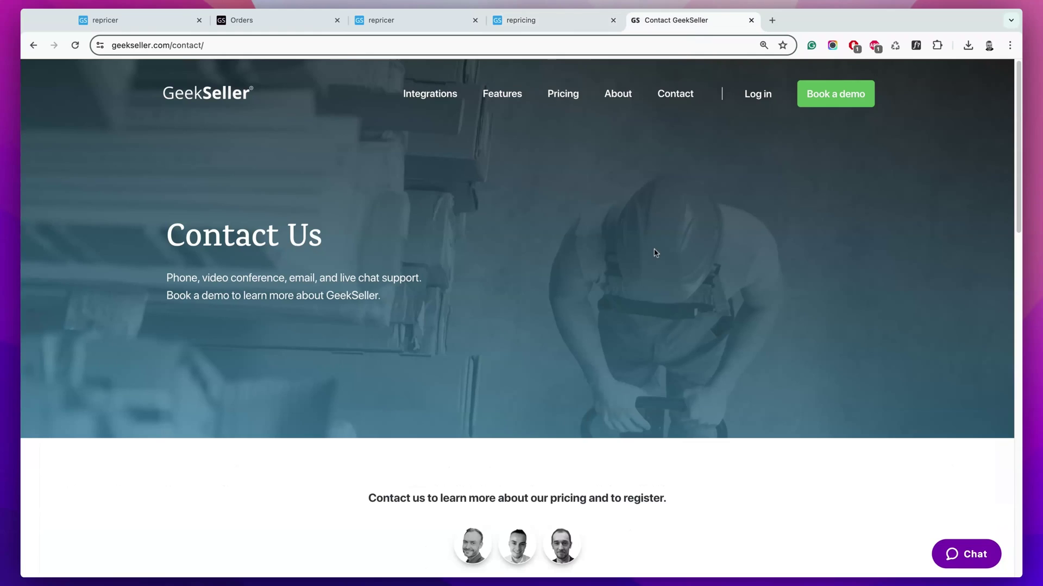
scroll(654, 252, "down", 3)
scroll(654, 253, "down", 1)
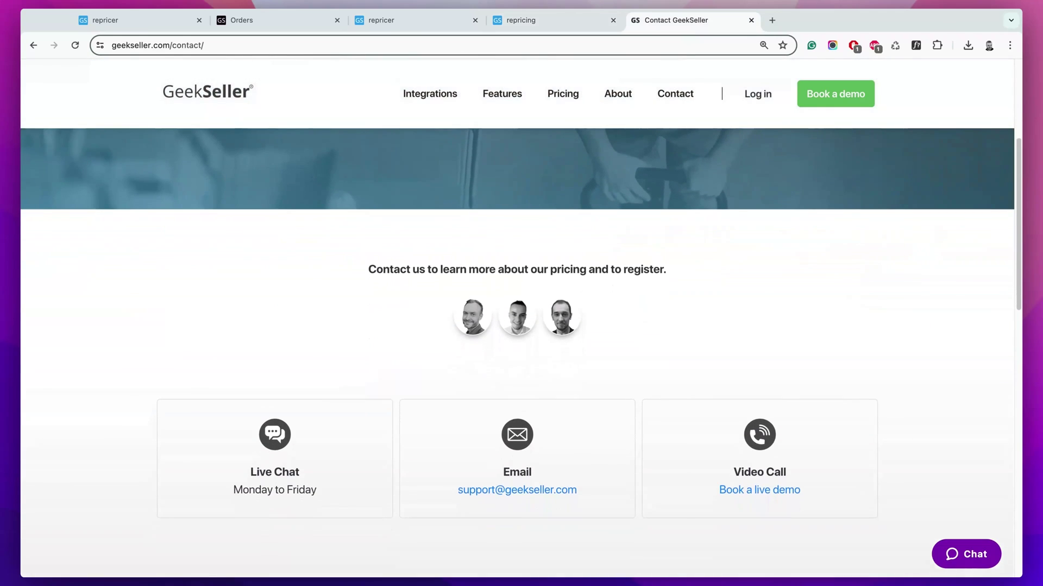